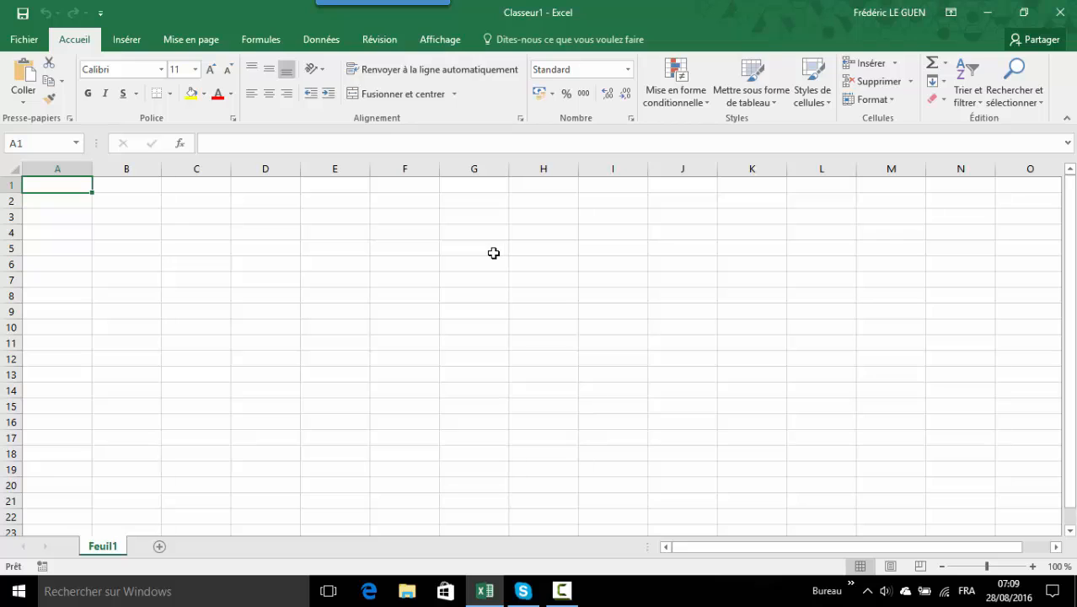
- Enter Facture in C3, the date 01/01/2016 in D3 and the amount 100 in E3
{"action": "left_click", "coordinate": [213, 218]}
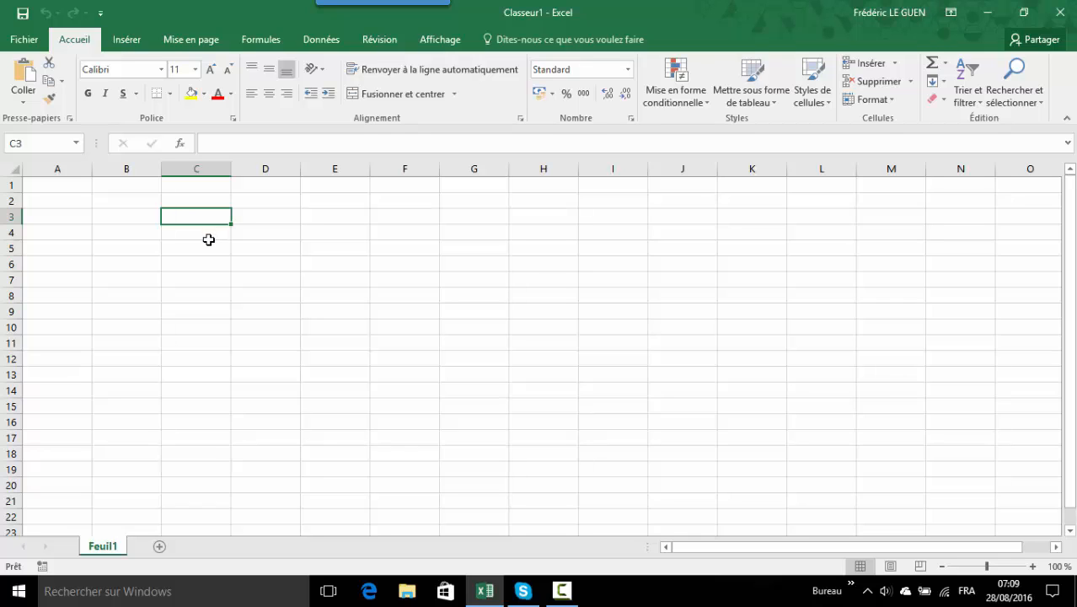
{"action": "type", "text": "Facture"}
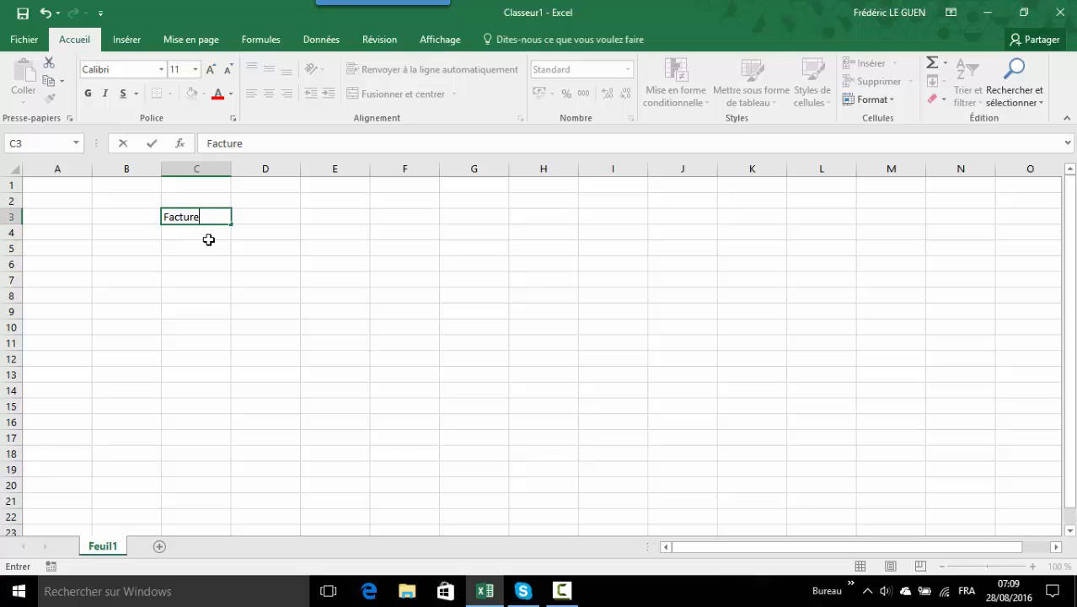
{"action": "key", "text": "Tab"}
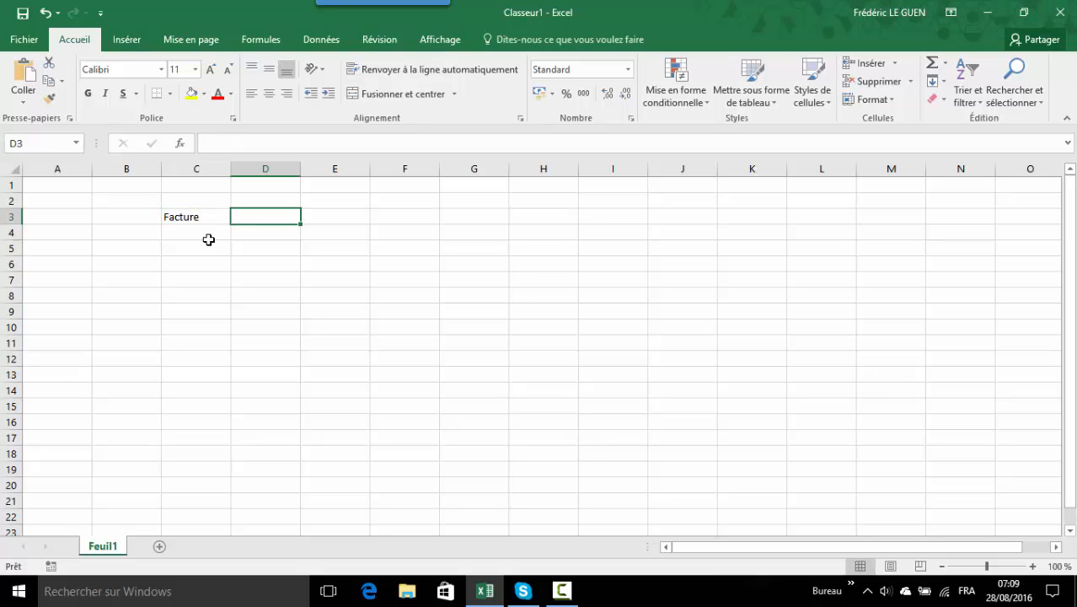
{"action": "type", "text": "01/01"}
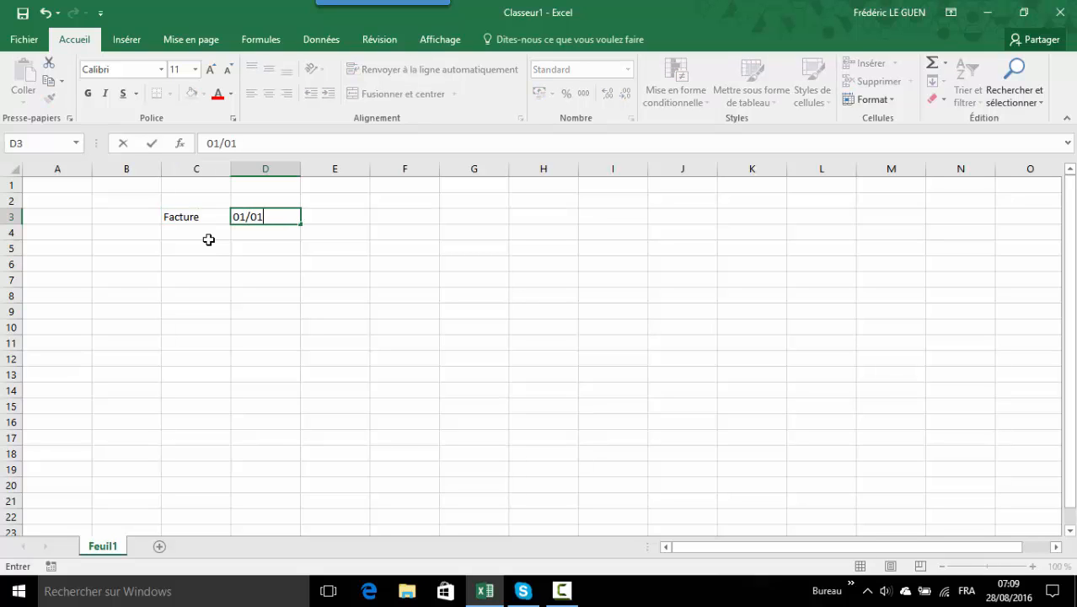
{"action": "type", "text": "/2016"}
{"action": "key", "text": "Tab"}
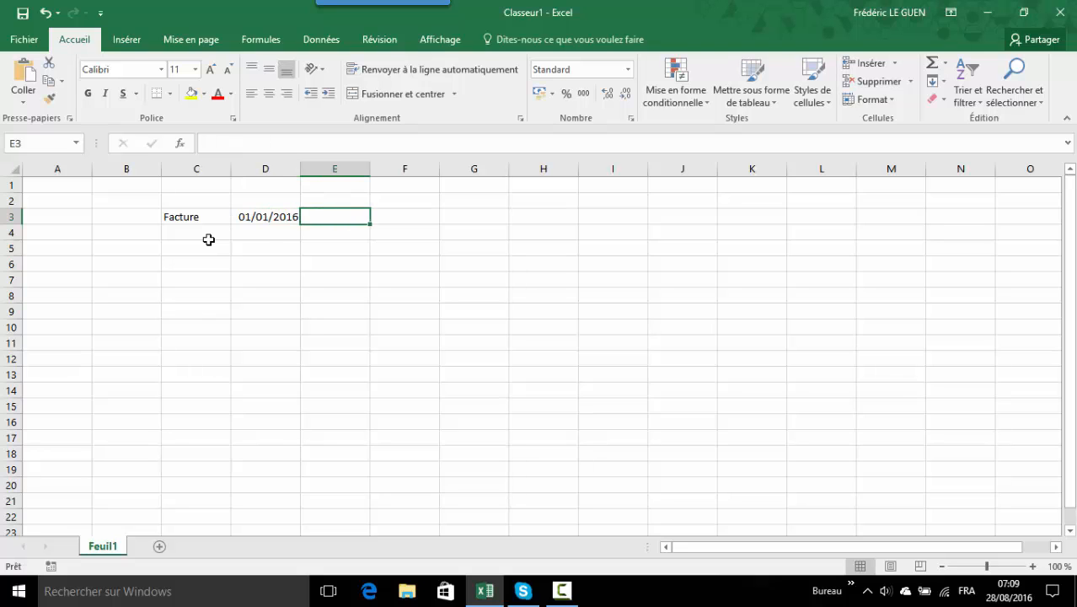
{"action": "type", "text": "100"}
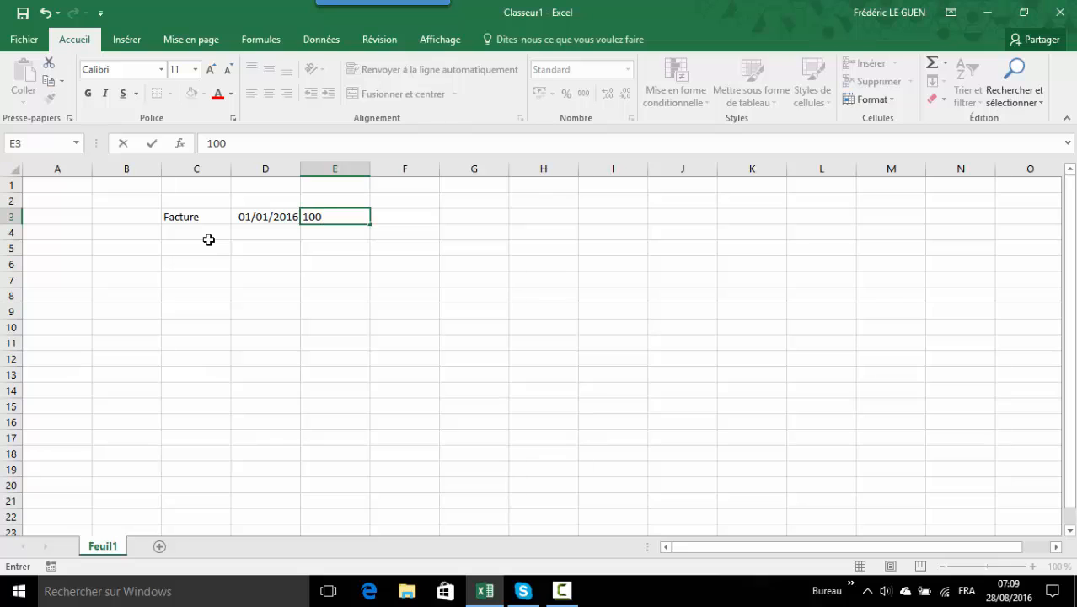
{"action": "key", "text": "Tab"}
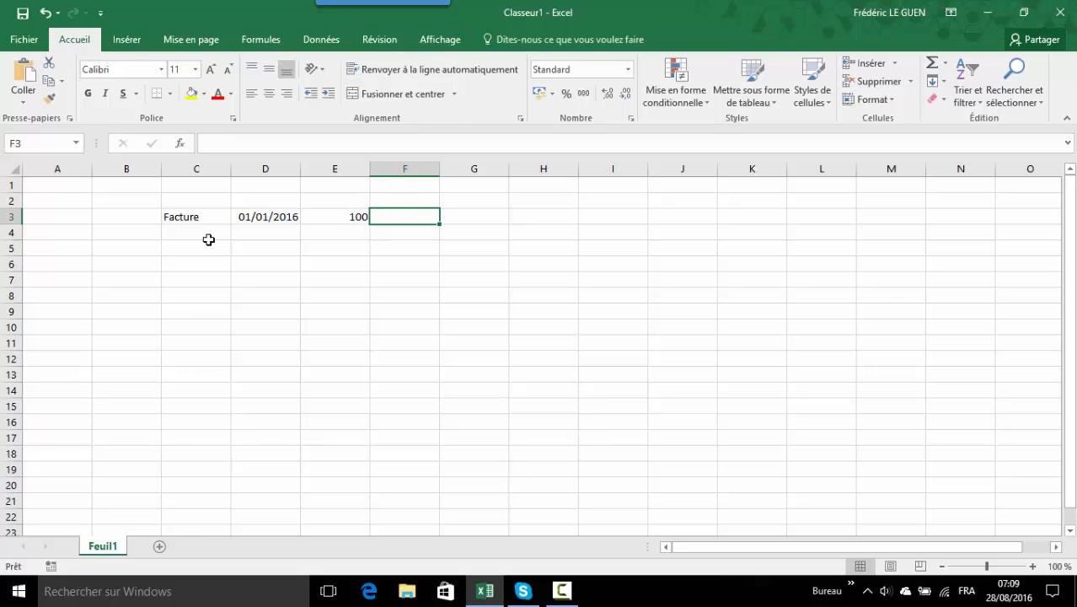
- Add the heading TVA in F2 and enter the rate 20% beneath it in F3
{"action": "key", "text": "Up"}
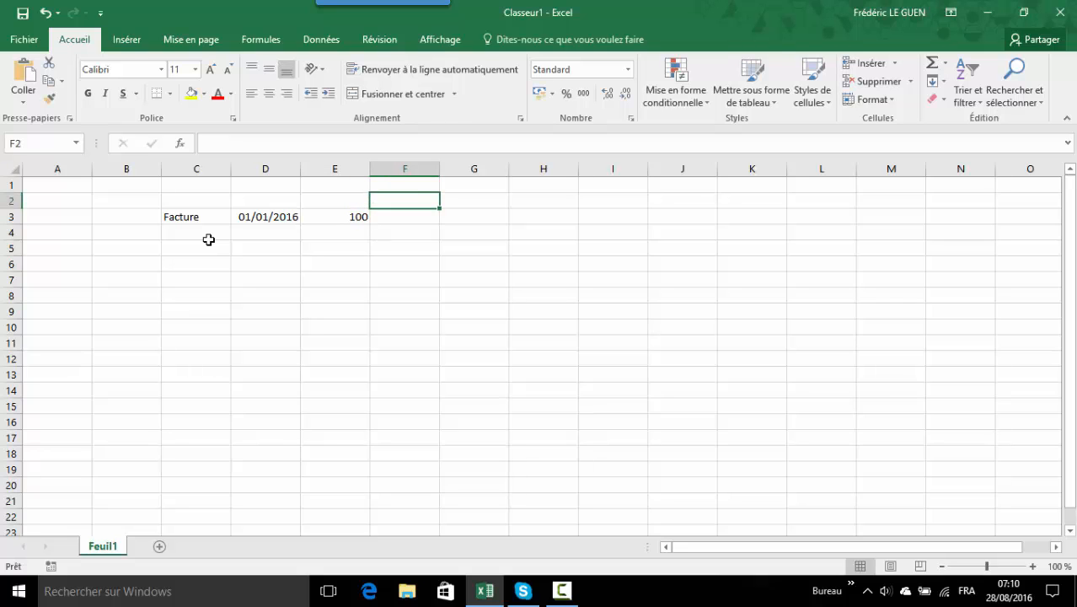
{"action": "type", "text": "TVA"}
{"action": "key", "text": "Return"}
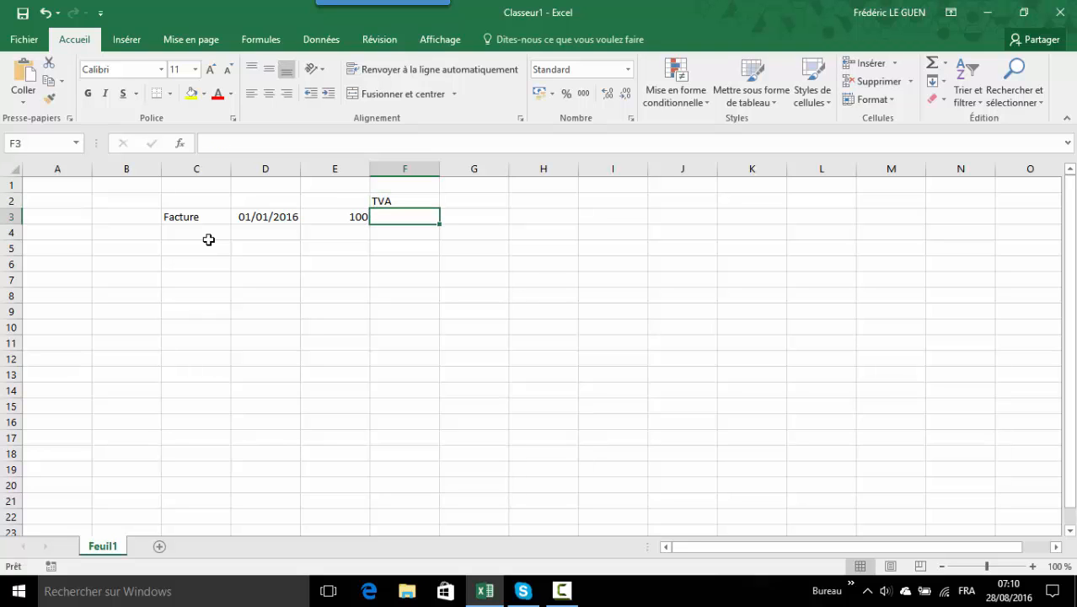
{"action": "type", "text": "20%"}
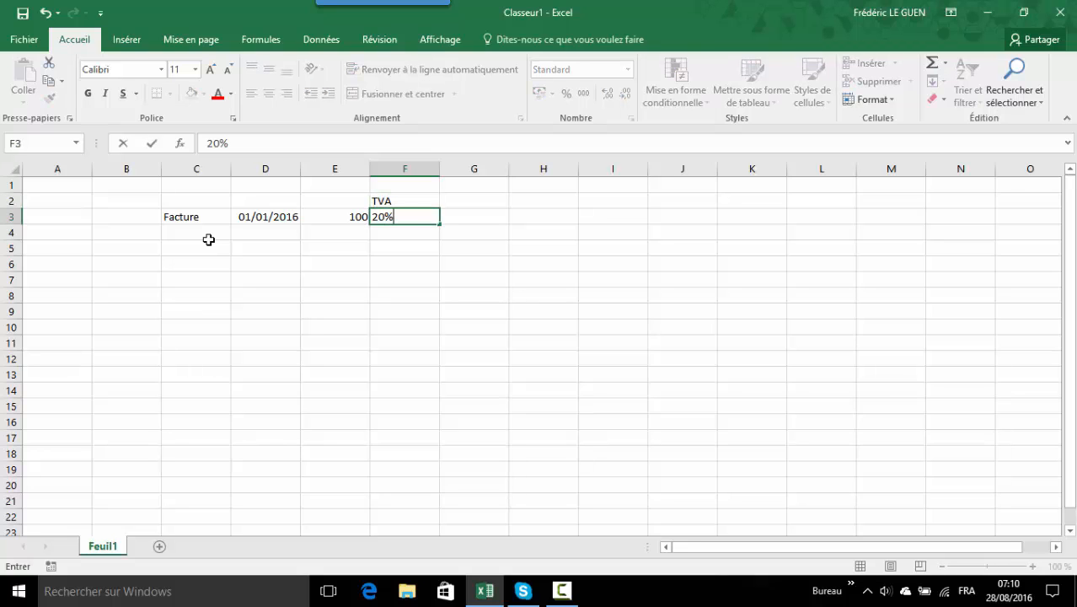
{"action": "key", "text": "Return"}
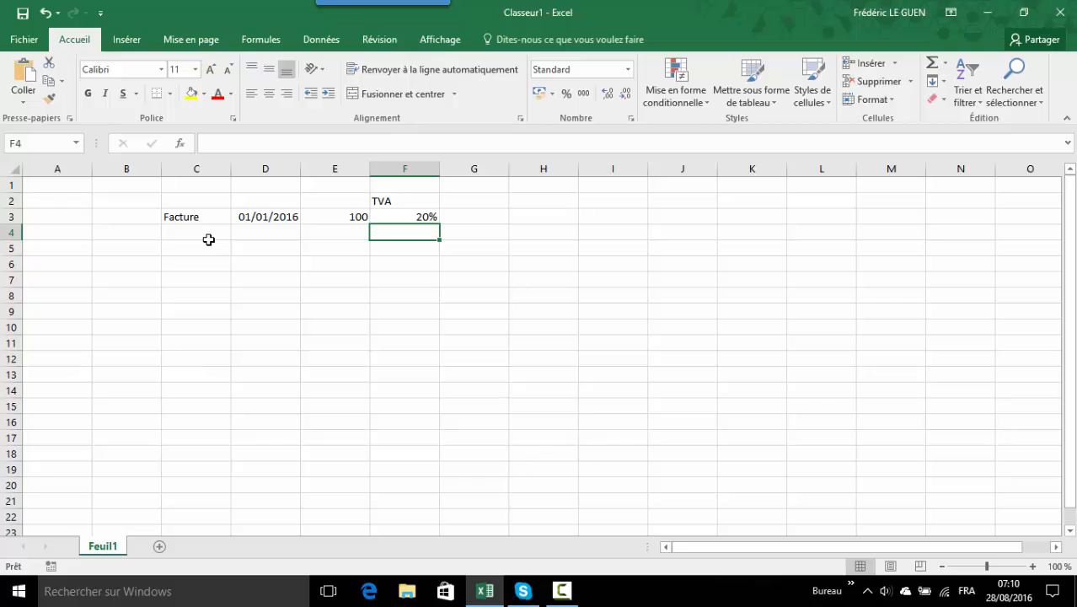
- Enter the sample e-mail address in F5 and widen column F so it fits
{"action": "key", "text": "Return"}
{"action": "type", "text": "test"}
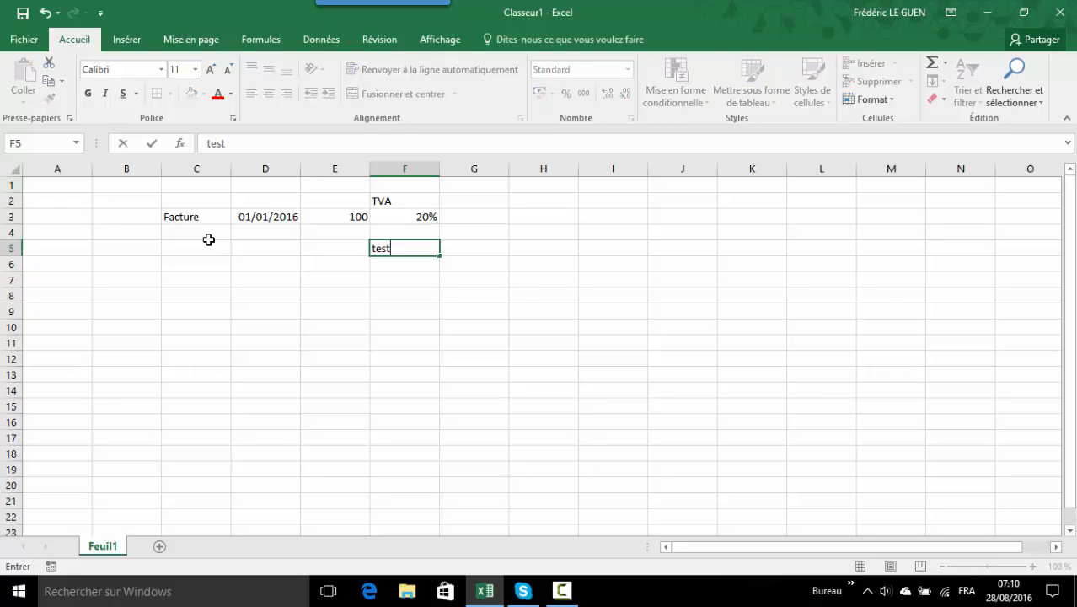
{"action": "type", "text": "@mail.com"}
{"action": "key", "text": "Return"}
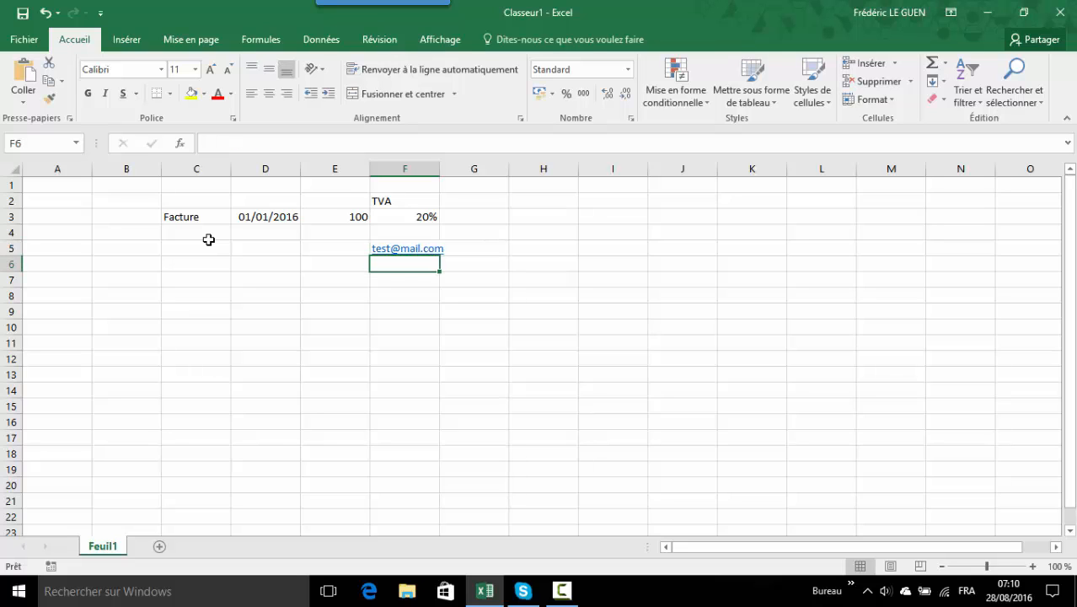
{"action": "key", "text": "Down"}
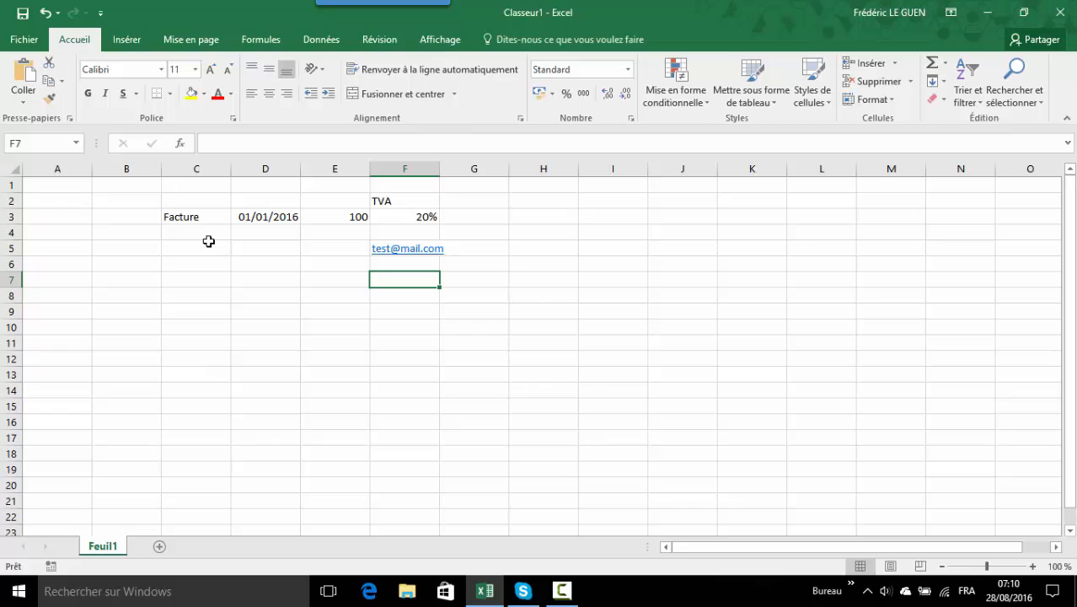
{"action": "left_click_drag", "start_coordinate": [446, 168], "coordinate": [459, 168]}
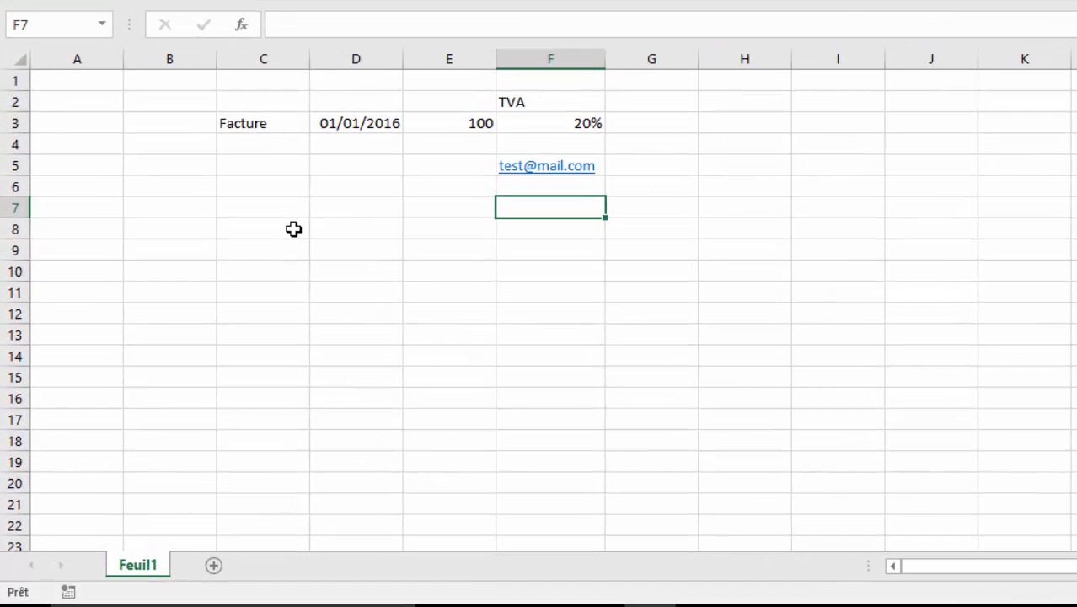
- Enter the addition formula =15+5 in C8 and compare its underlying content with that of E3
{"action": "left_click", "coordinate": [293, 229]}
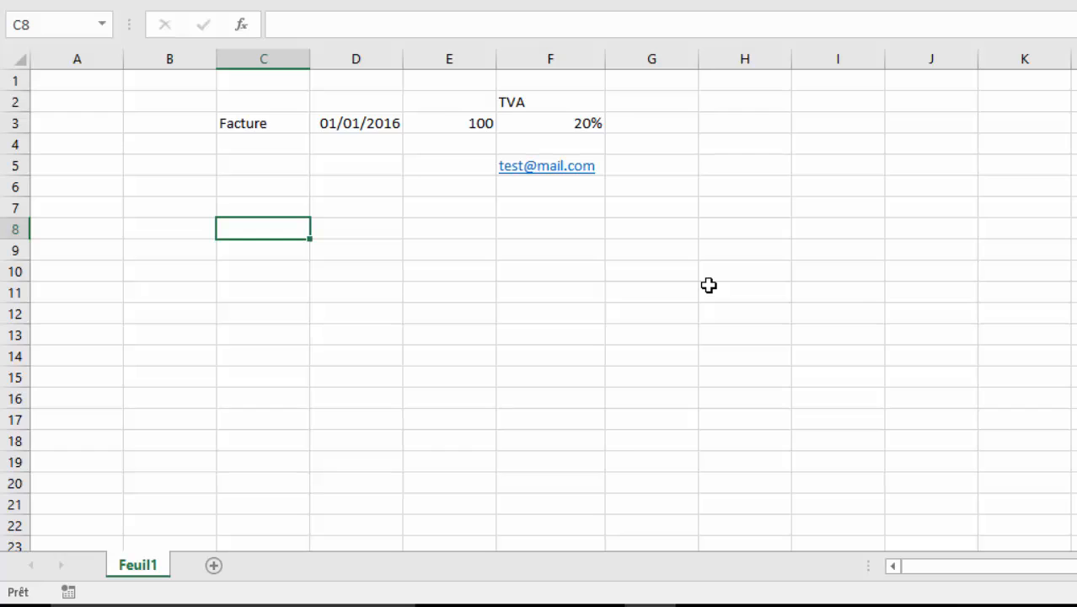
{"action": "type", "text": "="}
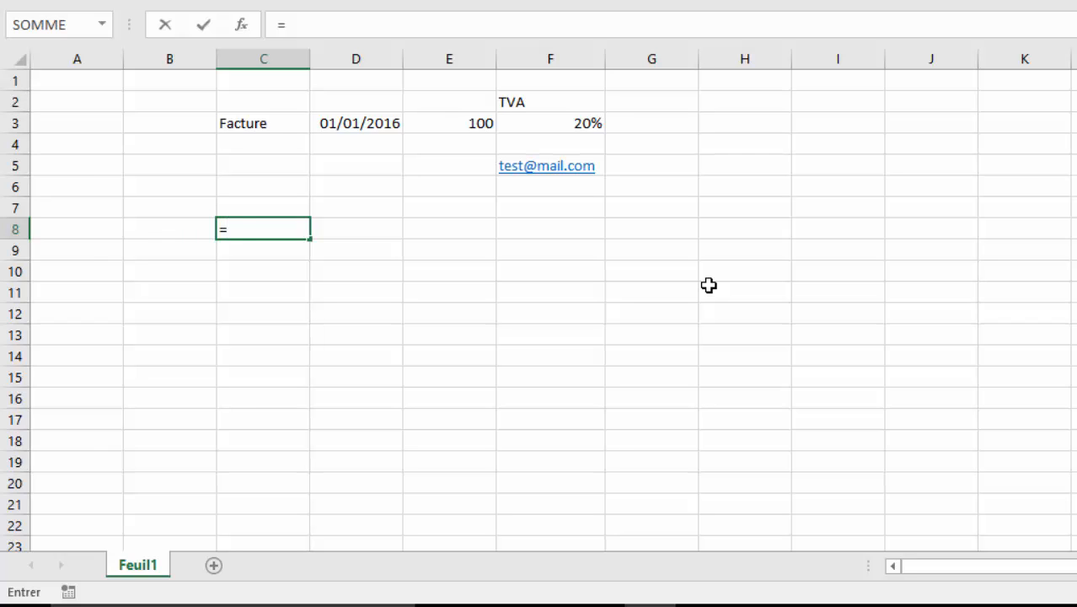
{"action": "type", "text": "15+5"}
{"action": "key", "text": "Return"}
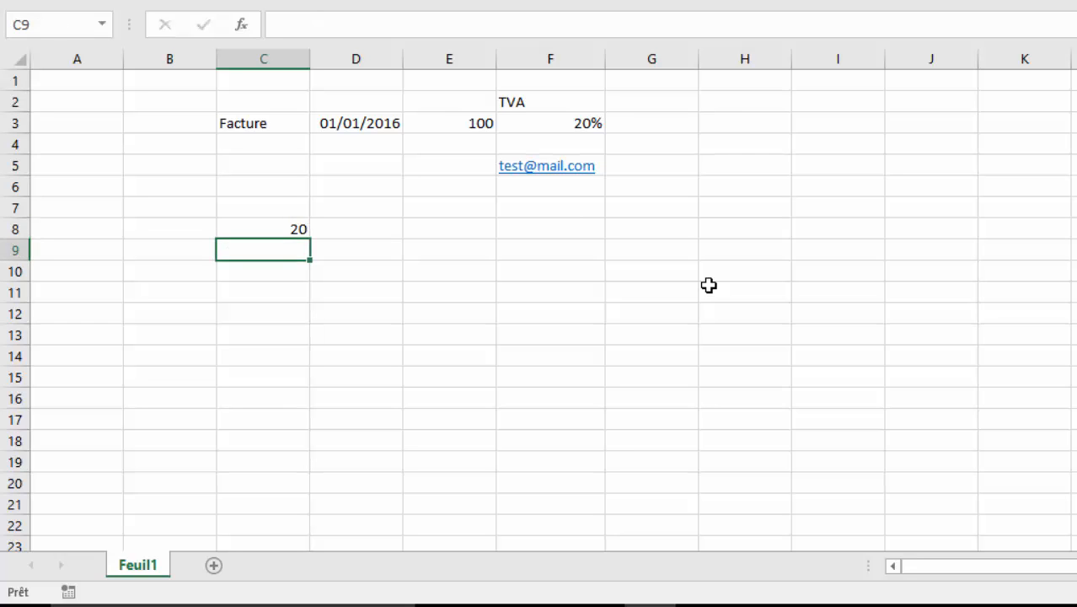
{"action": "key", "text": "Up"}
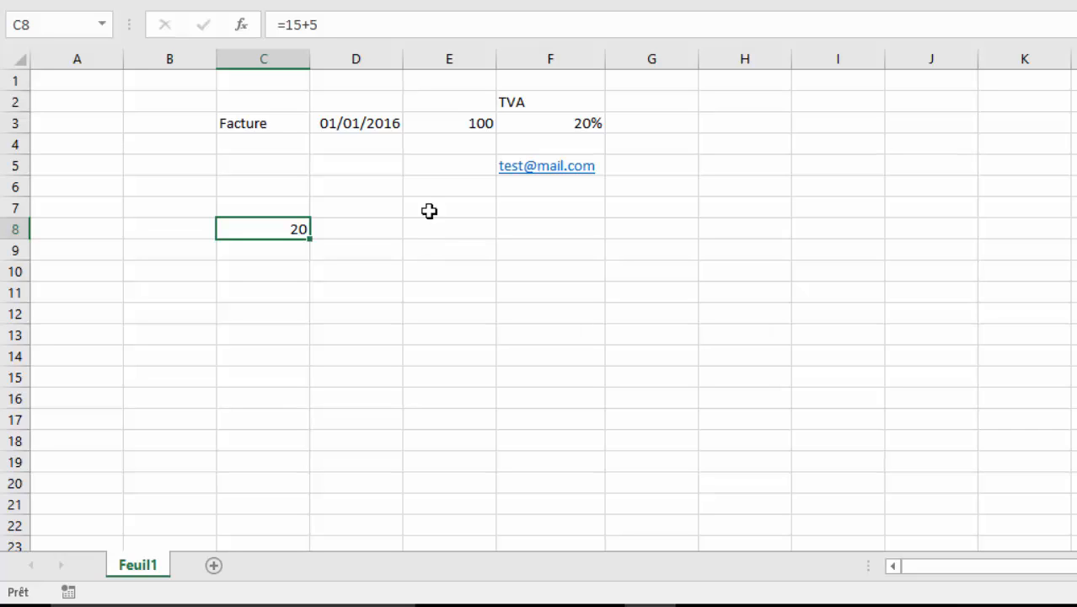
{"action": "left_click", "coordinate": [429, 122]}
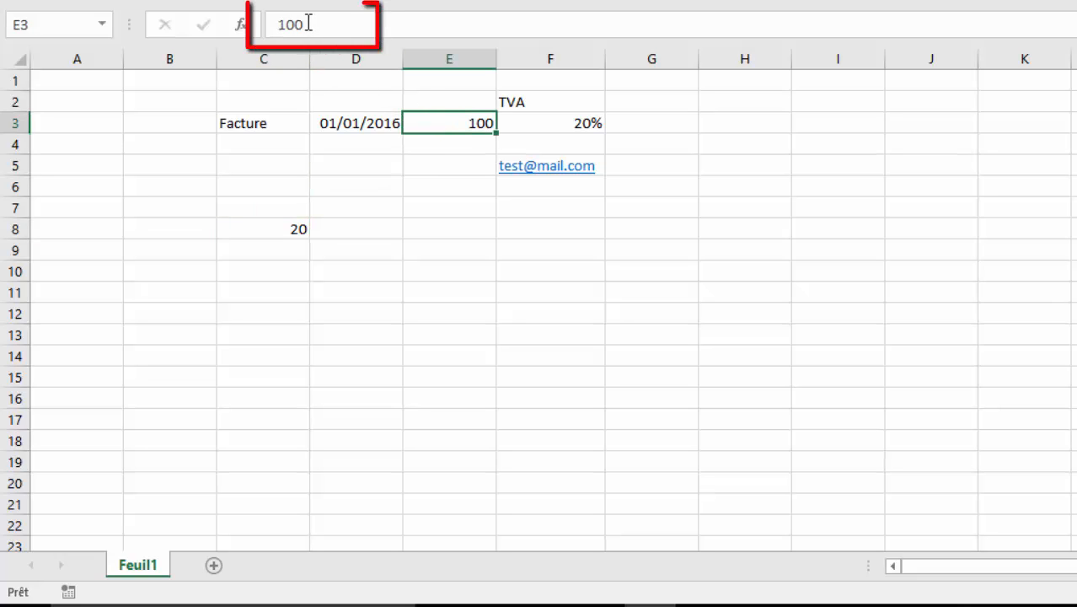
{"action": "left_click", "coordinate": [263, 228]}
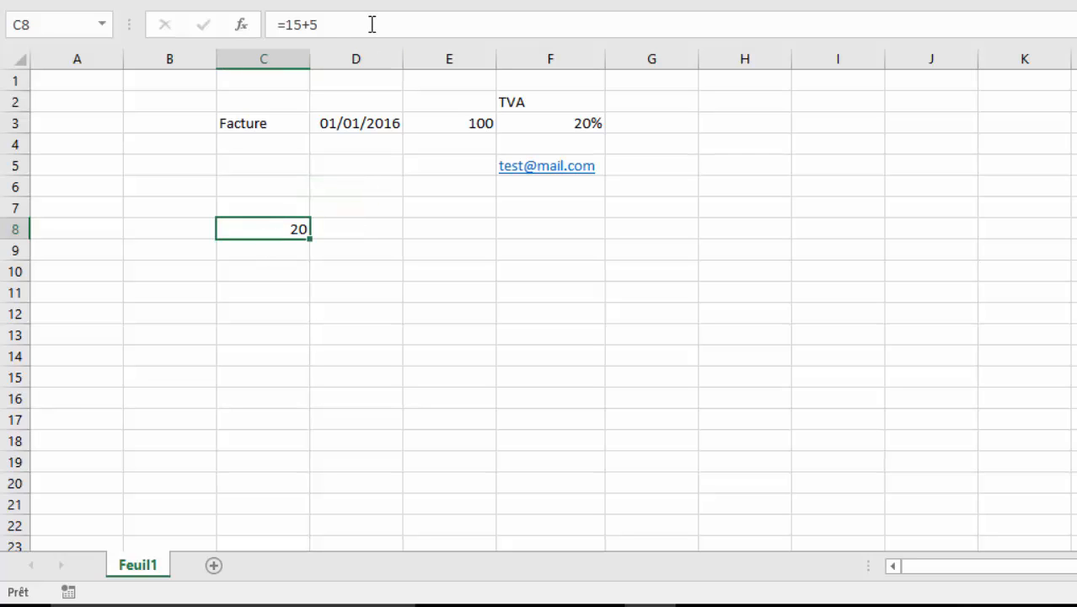
- Enter the subtraction formula =100-25 in C10 and reselect the cell to review it
{"action": "left_click", "coordinate": [277, 274]}
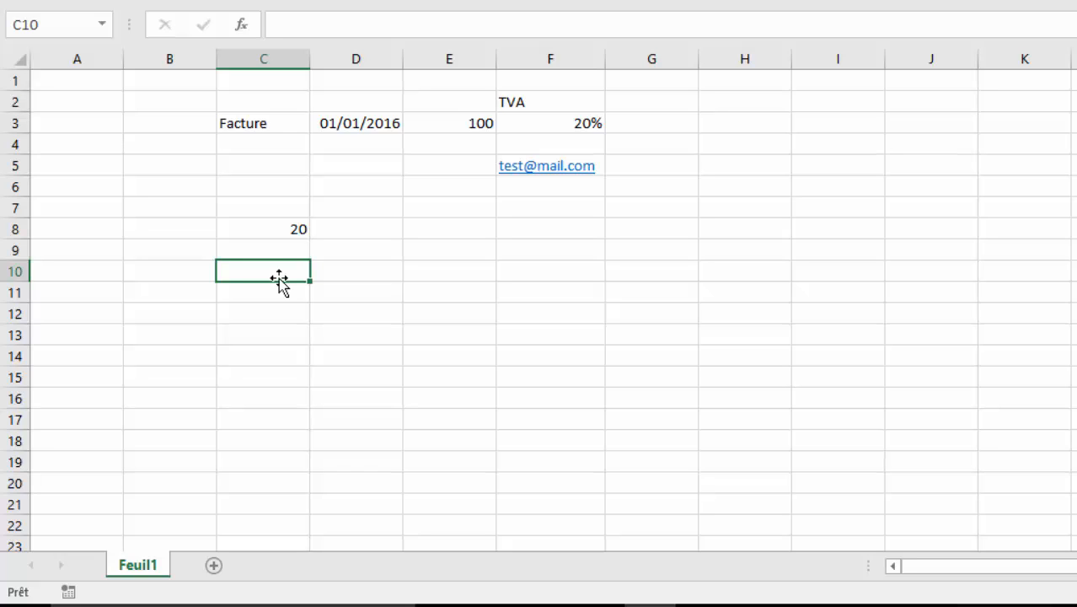
{"action": "type", "text": "=1"}
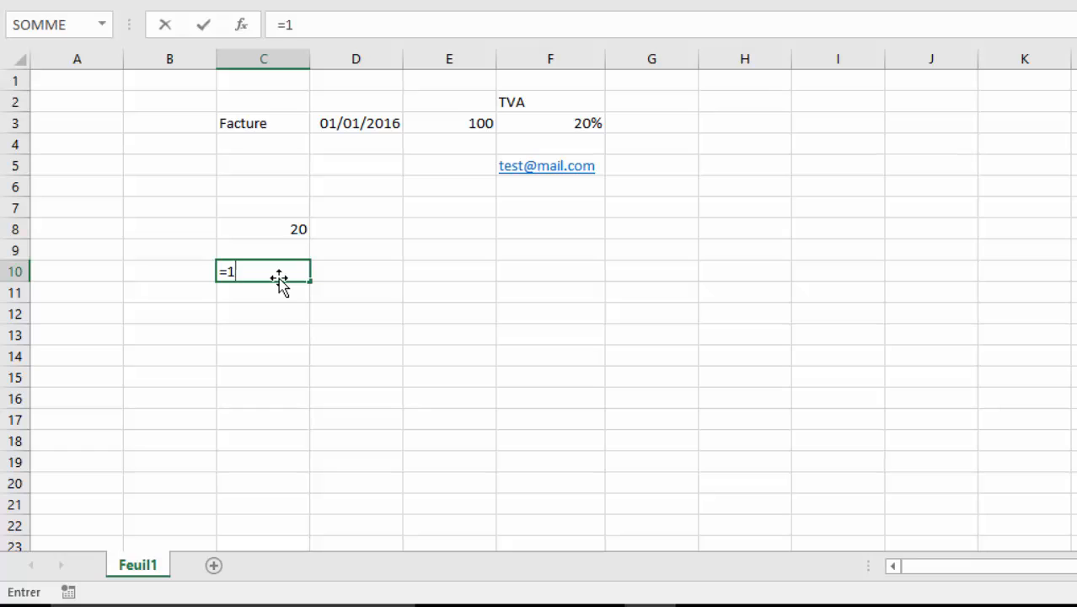
{"action": "type", "text": "00-25"}
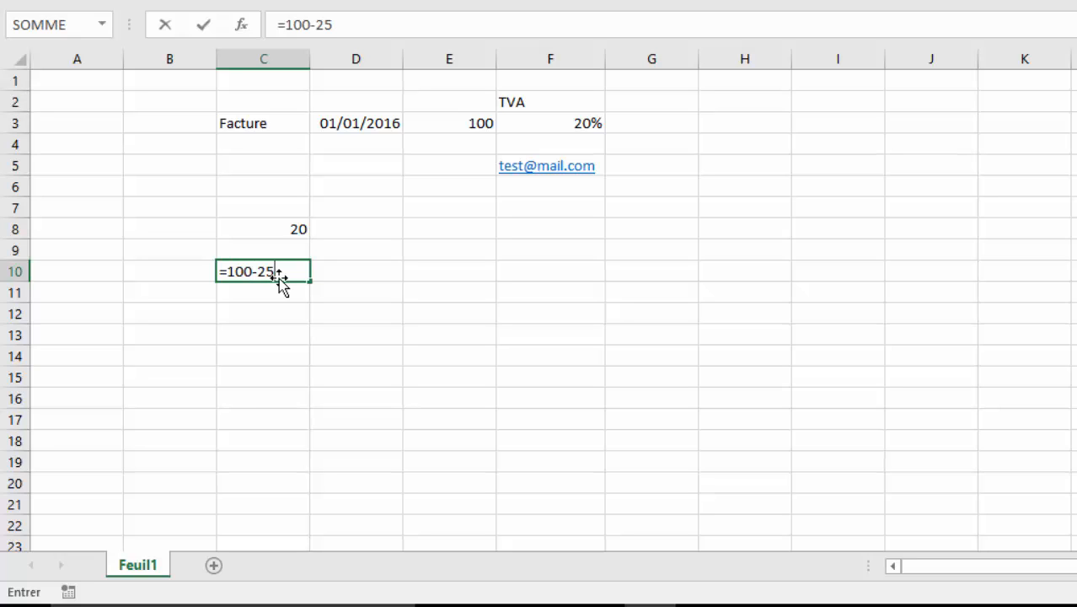
{"action": "key", "text": "Return"}
{"action": "left_click", "coordinate": [279, 275]}
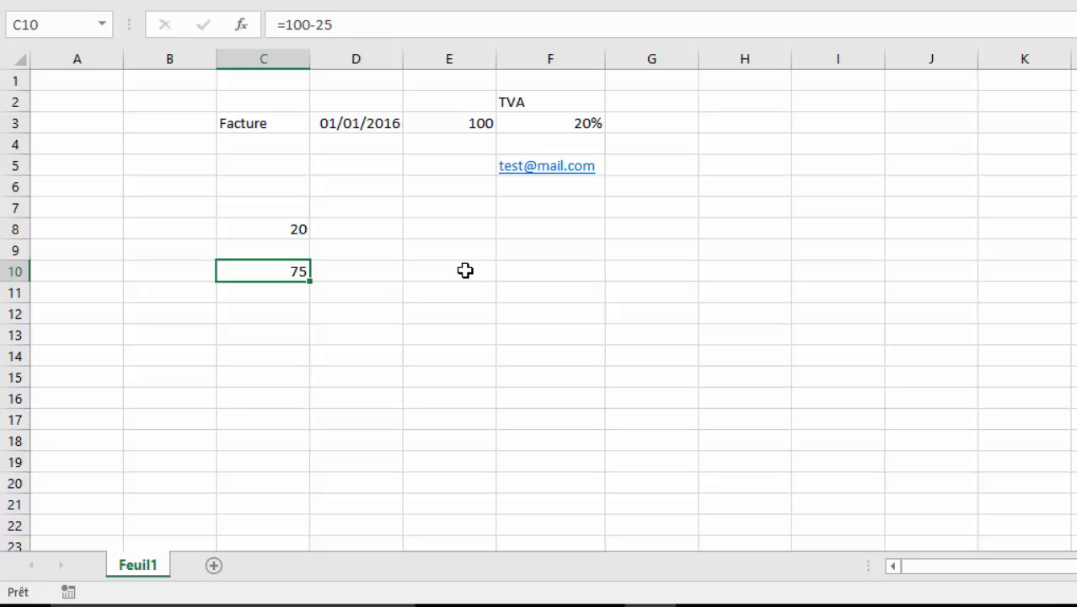
- Enter the multiplication formula =10*3 in E8 and reselect the cell to review it
{"action": "left_click", "coordinate": [456, 230]}
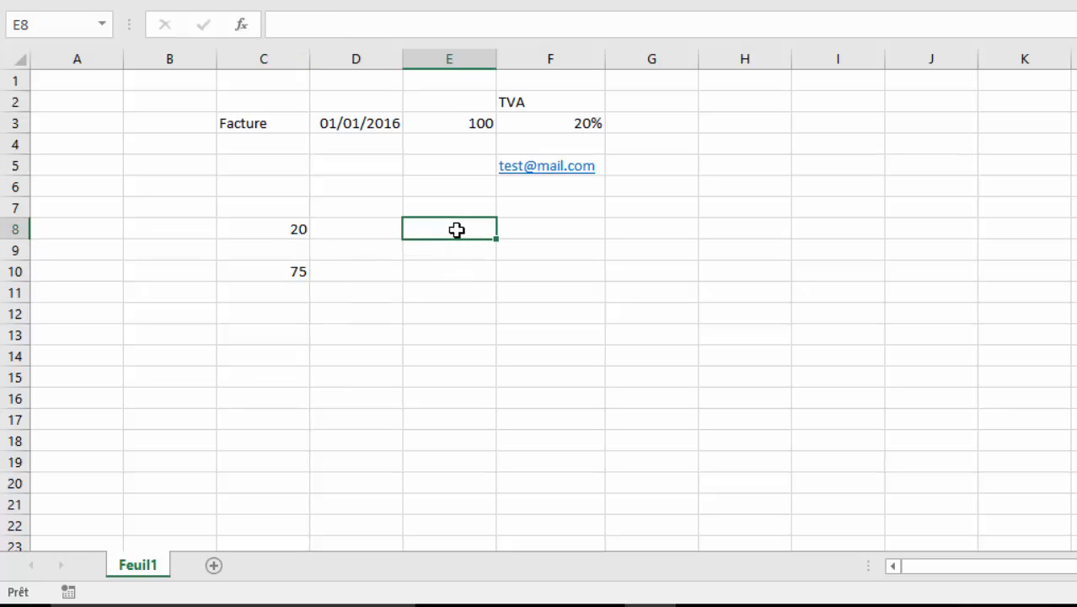
{"action": "type", "text": "="}
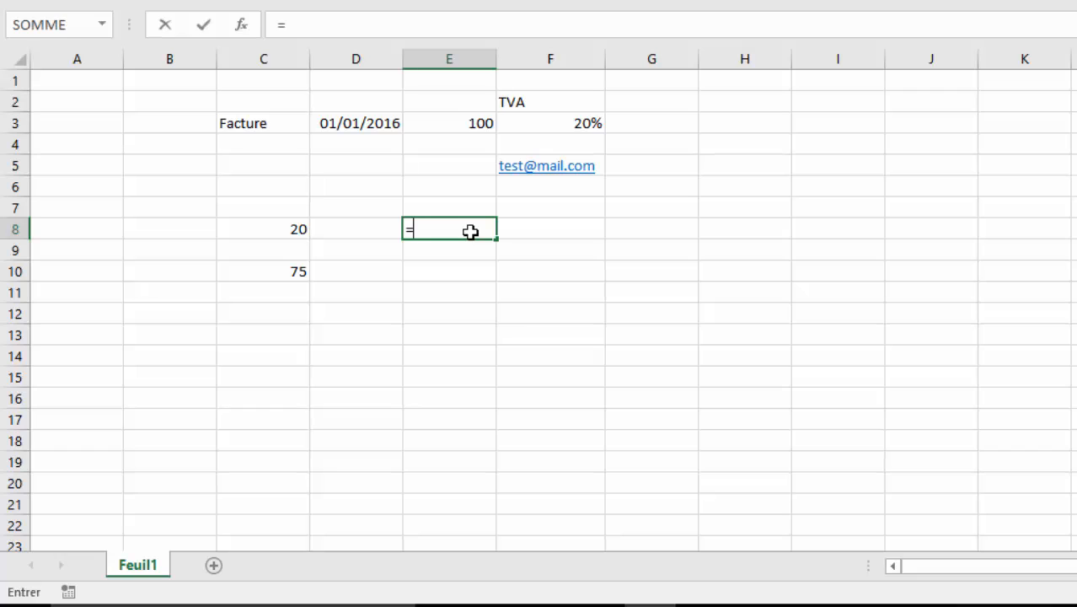
{"action": "type", "text": "10*3"}
{"action": "key", "text": "Return"}
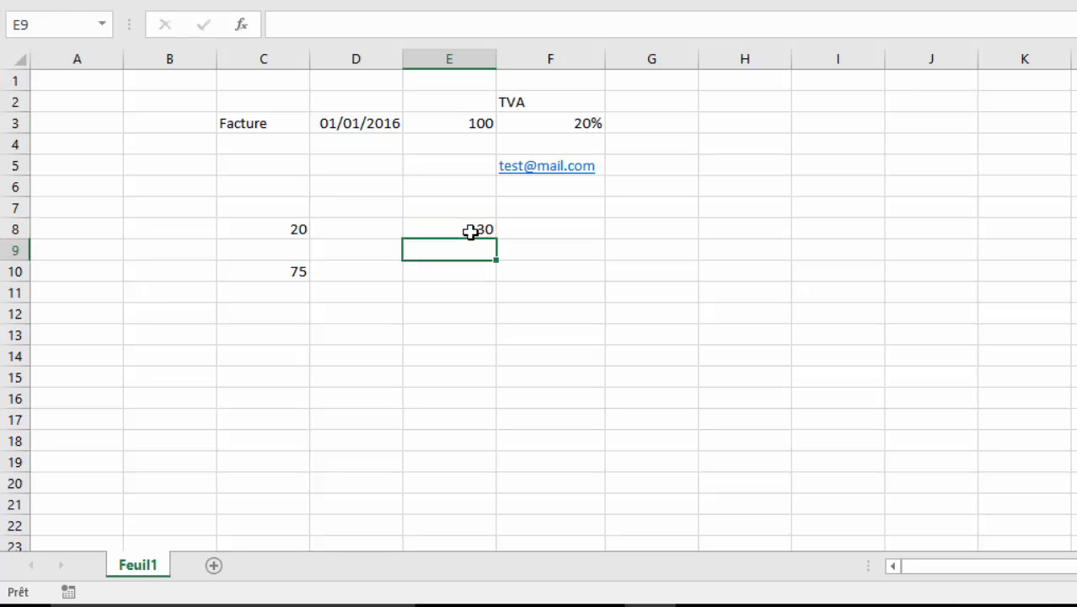
{"action": "left_click", "coordinate": [470, 232]}
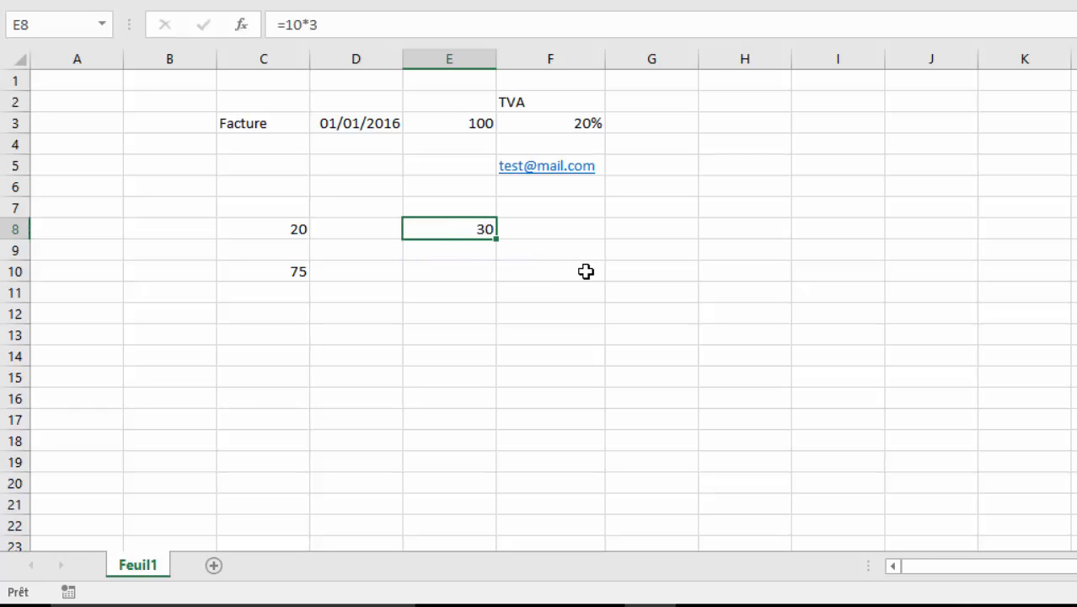
- Enter the division formula =14/3 in E10 and reselect the cell to review it
{"action": "left_click", "coordinate": [459, 270]}
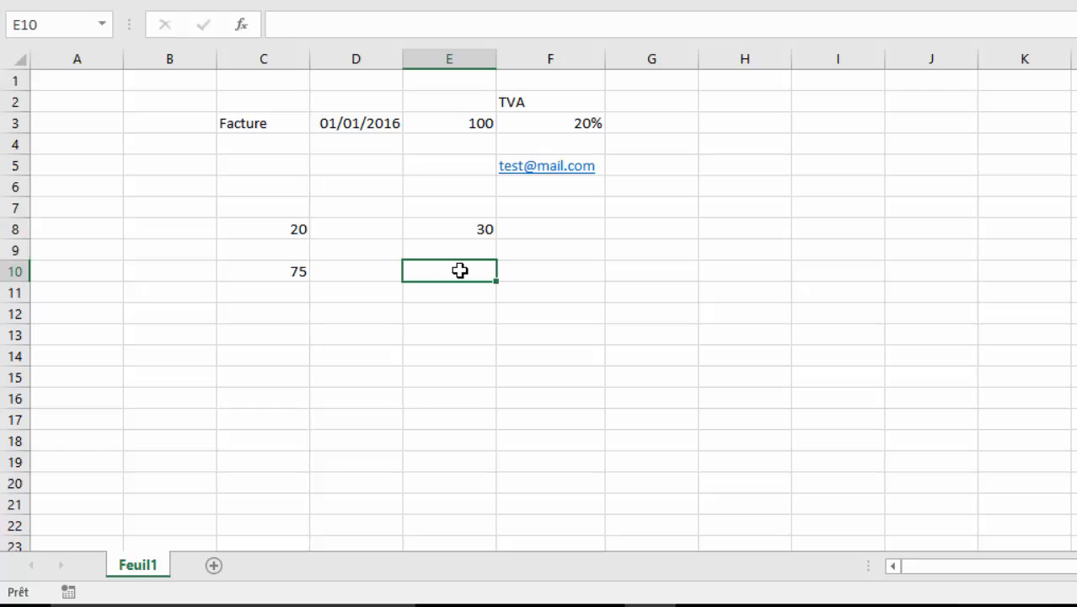
{"action": "type", "text": "="}
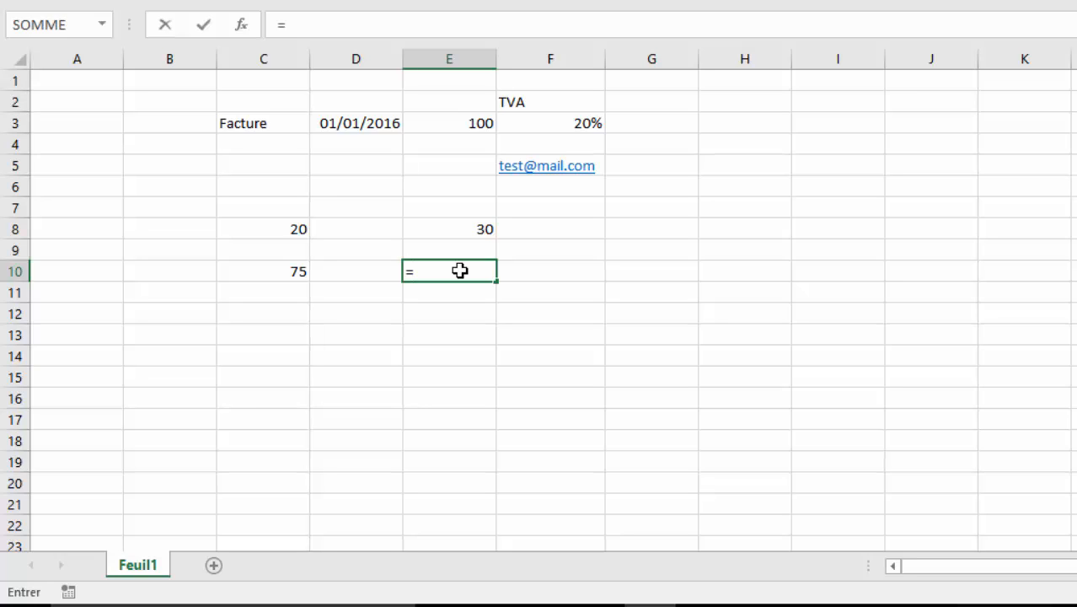
{"action": "type", "text": "14/3"}
{"action": "key", "text": "Return"}
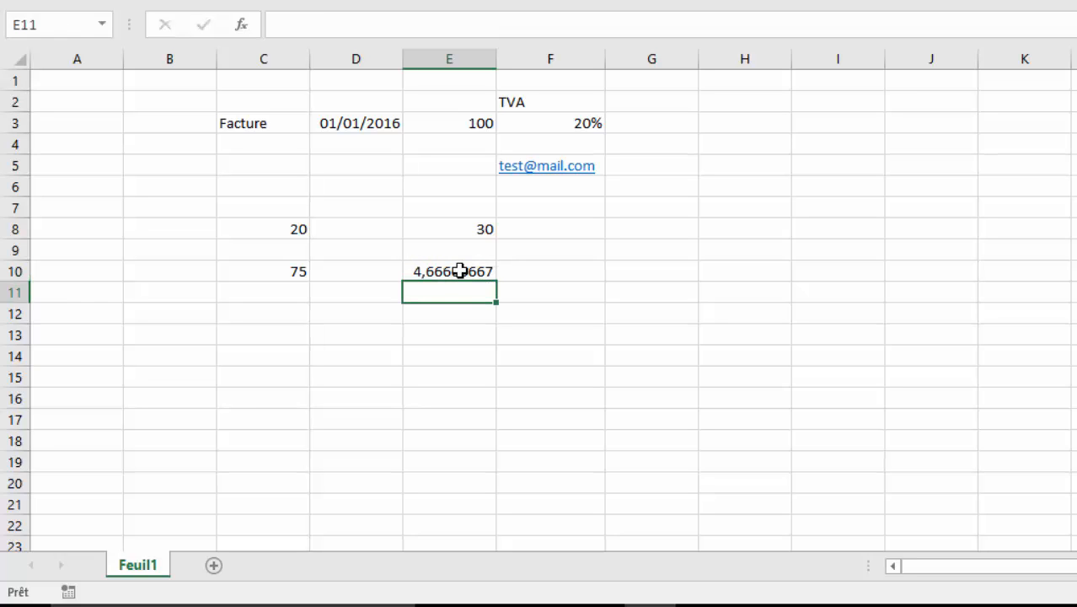
{"action": "left_click", "coordinate": [455, 272]}
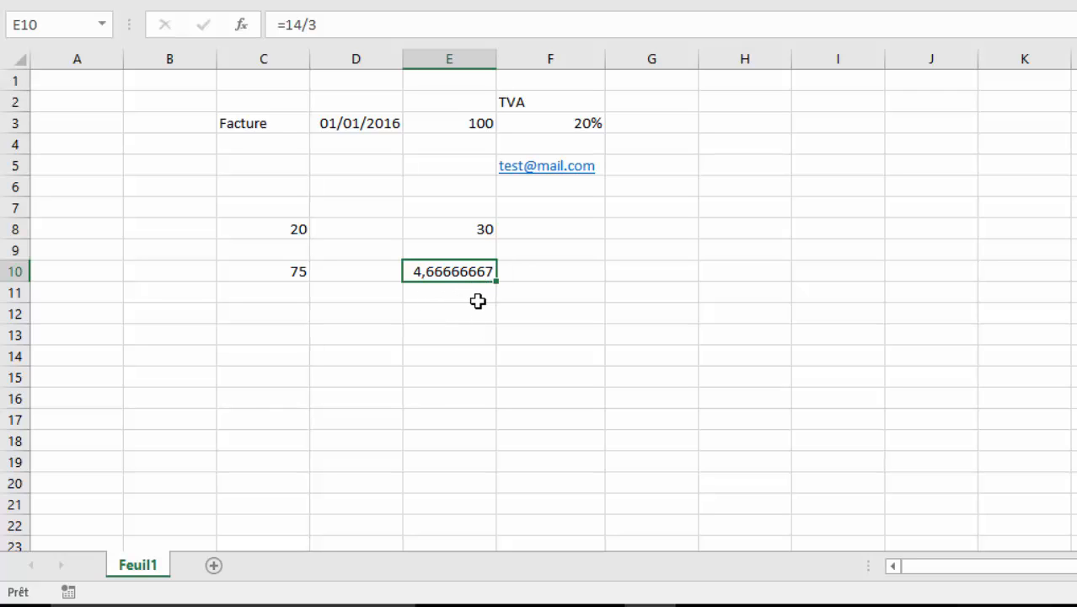
- Enter the mixed addition and multiplication formula =2+5*3 in D12 and reselect the cell to review it
{"action": "left_click", "coordinate": [366, 315]}
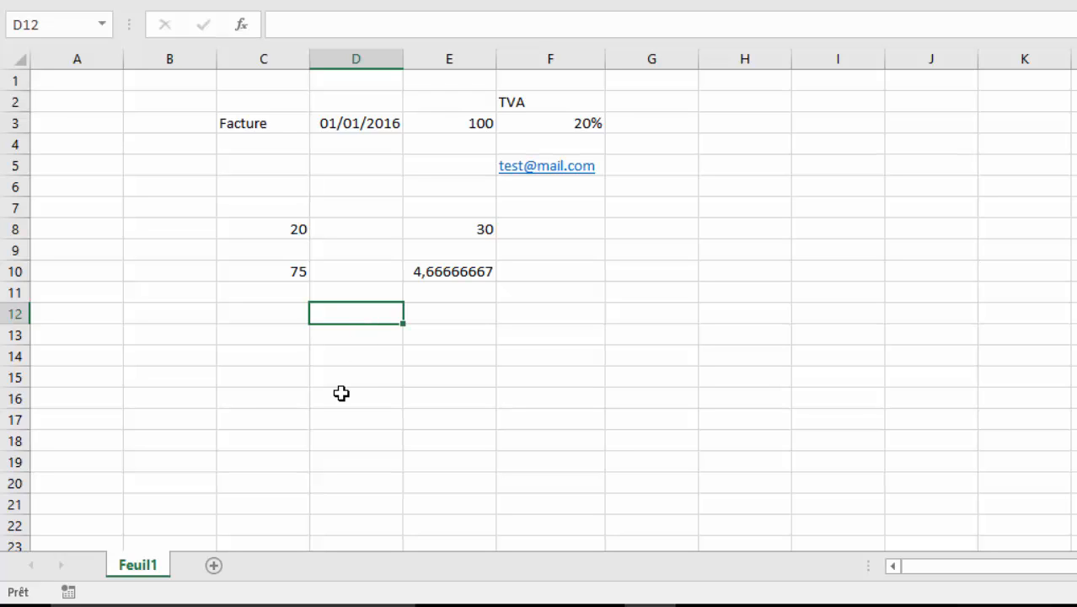
{"action": "type", "text": "=2"}
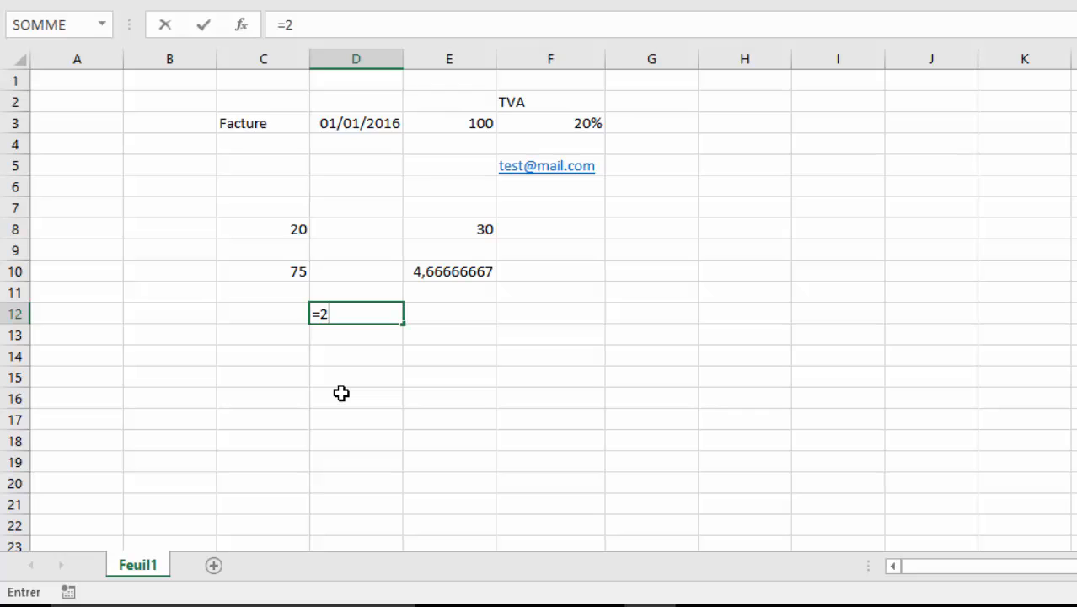
{"action": "type", "text": "+5*3"}
{"action": "key", "text": "Return"}
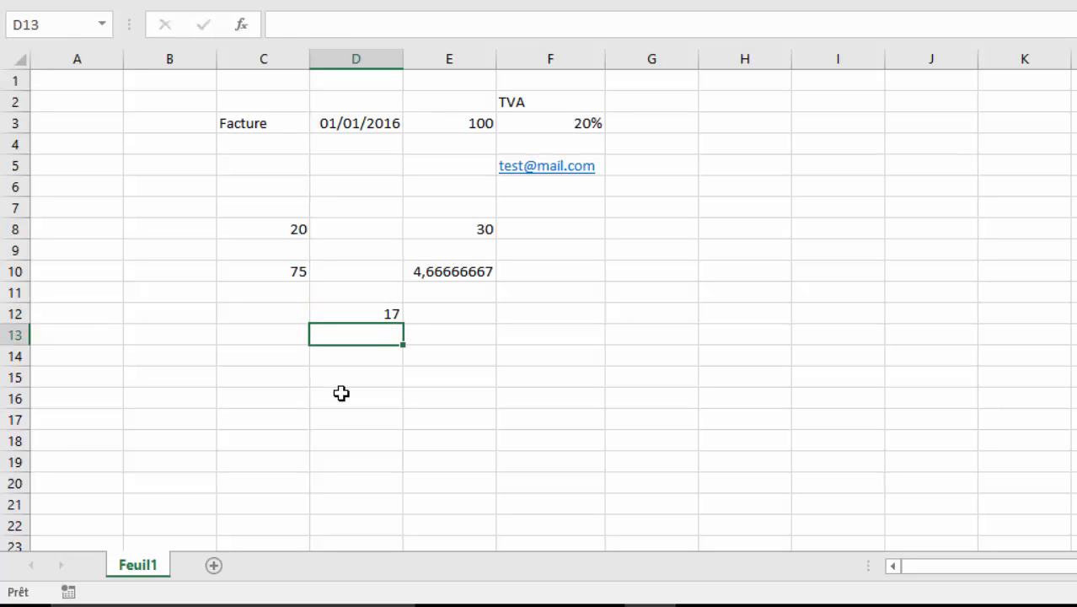
{"action": "key", "text": "Up"}
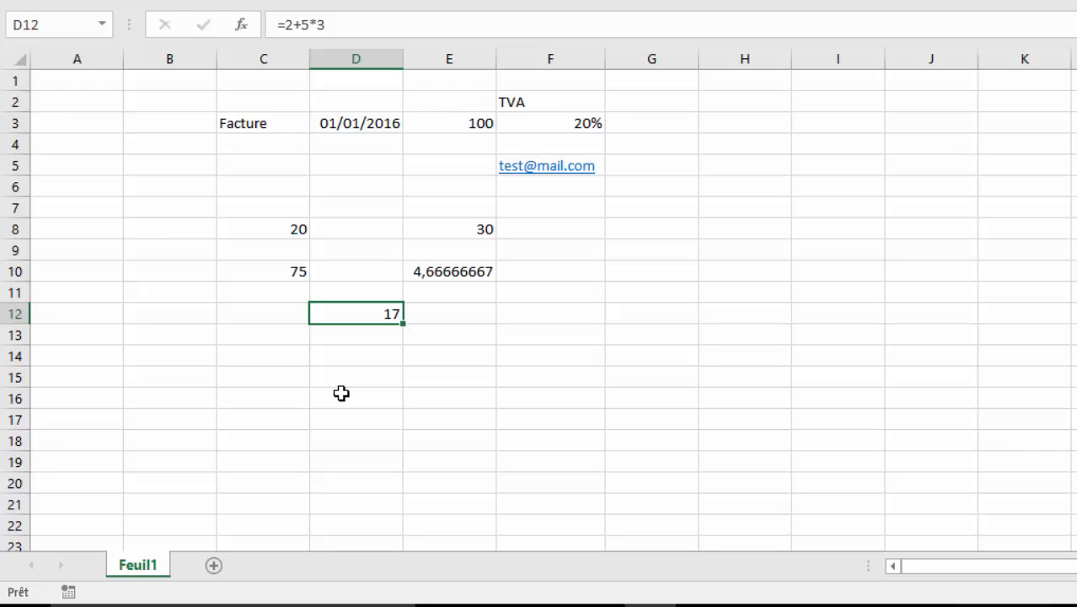
- Enter the formula =2*5+3 in D15 and reselect the cell to review it
{"action": "left_click", "coordinate": [354, 380]}
{"action": "type", "text": "="}
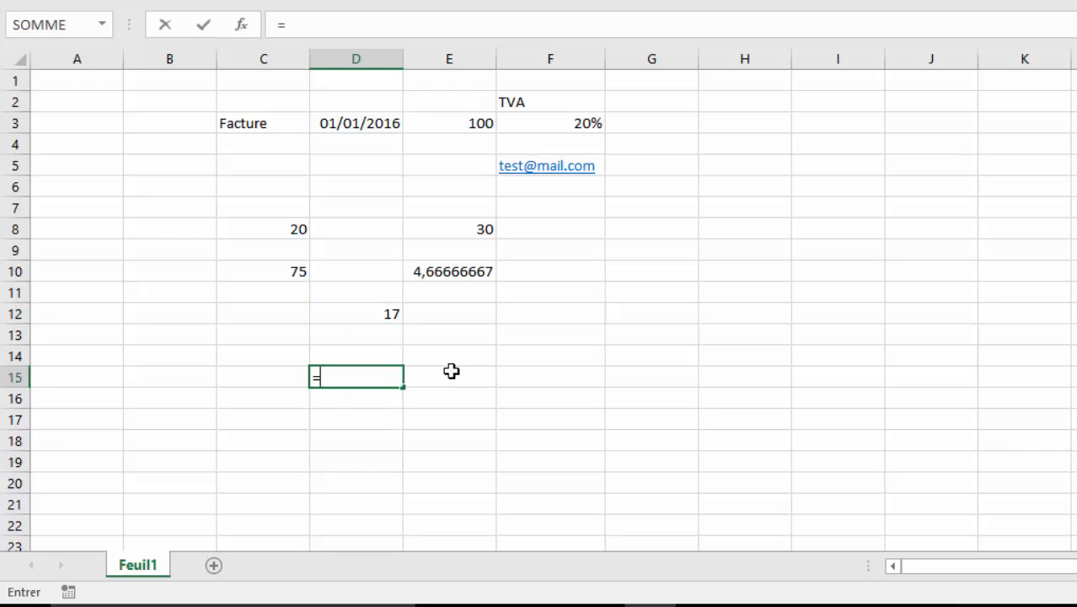
{"action": "type", "text": "2*5+3"}
{"action": "key", "text": "Return"}
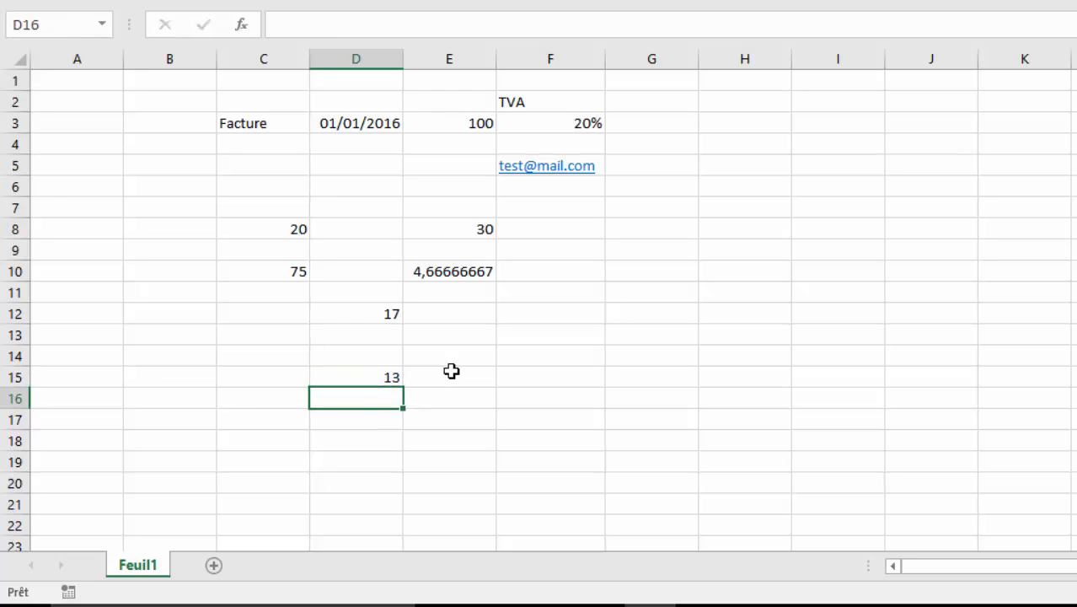
{"action": "key", "text": "Up"}
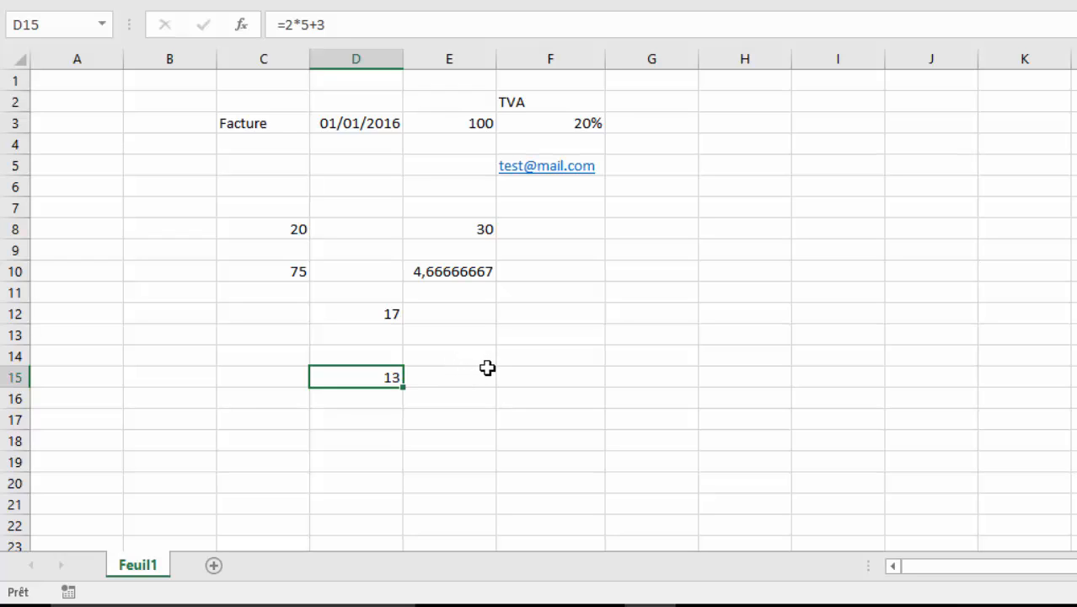
- Enter the formula =(2+5)*3 in D13, with parentheses around the addition, and reselect the cell to review it
{"action": "left_click", "coordinate": [462, 316]}
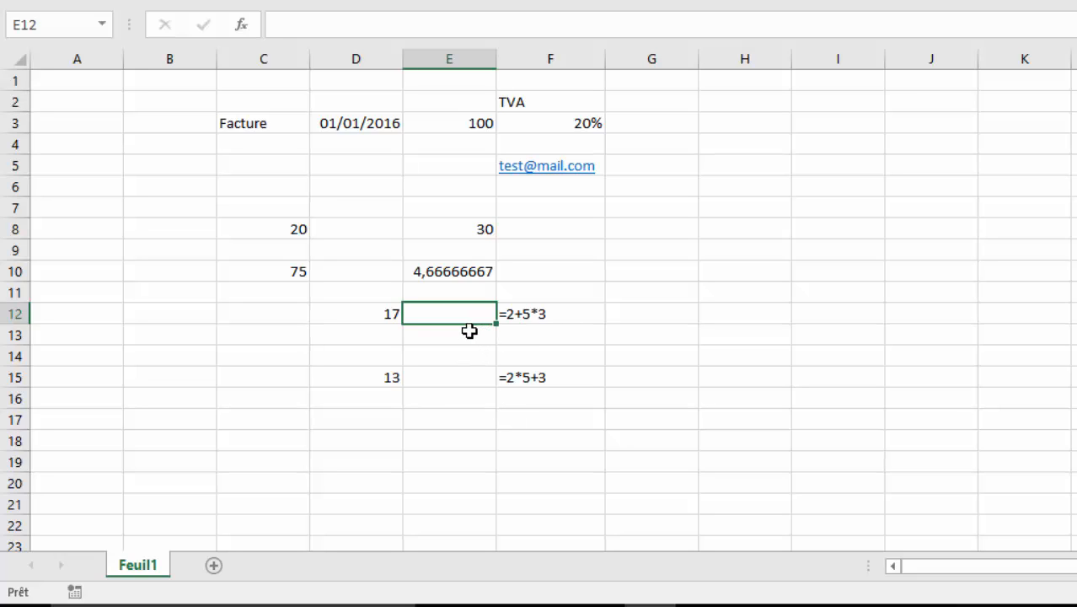
{"action": "left_click", "coordinate": [394, 333]}
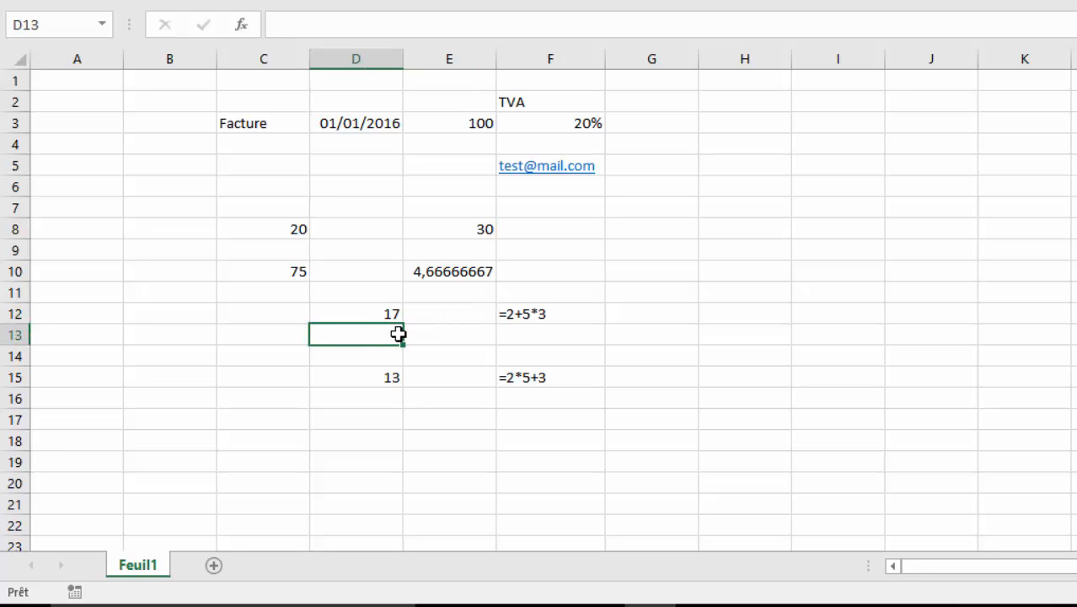
{"action": "type", "text": "=("}
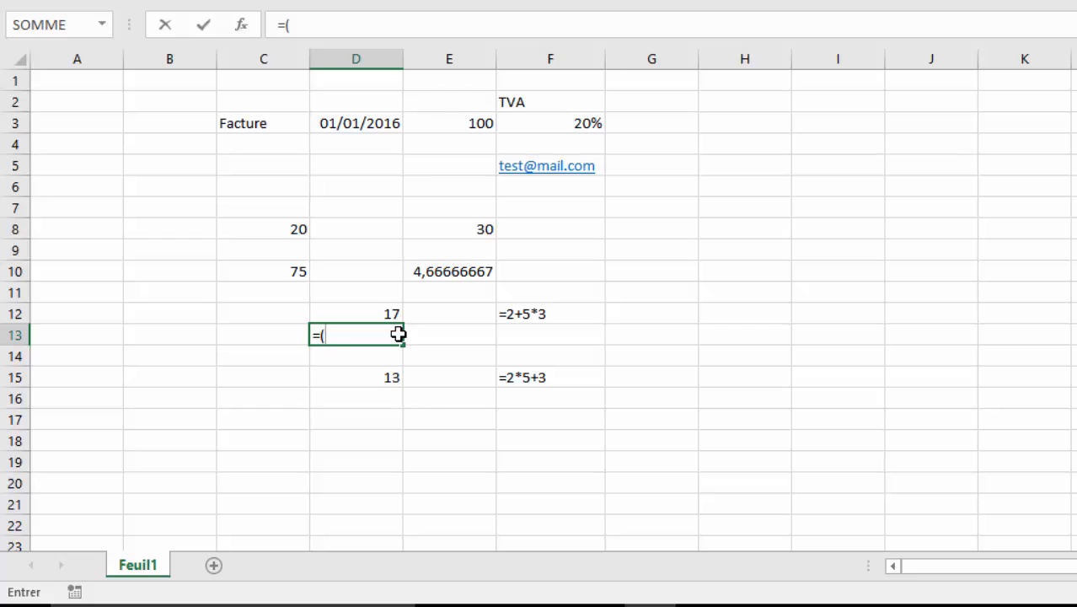
{"action": "type", "text": "2+5)*3"}
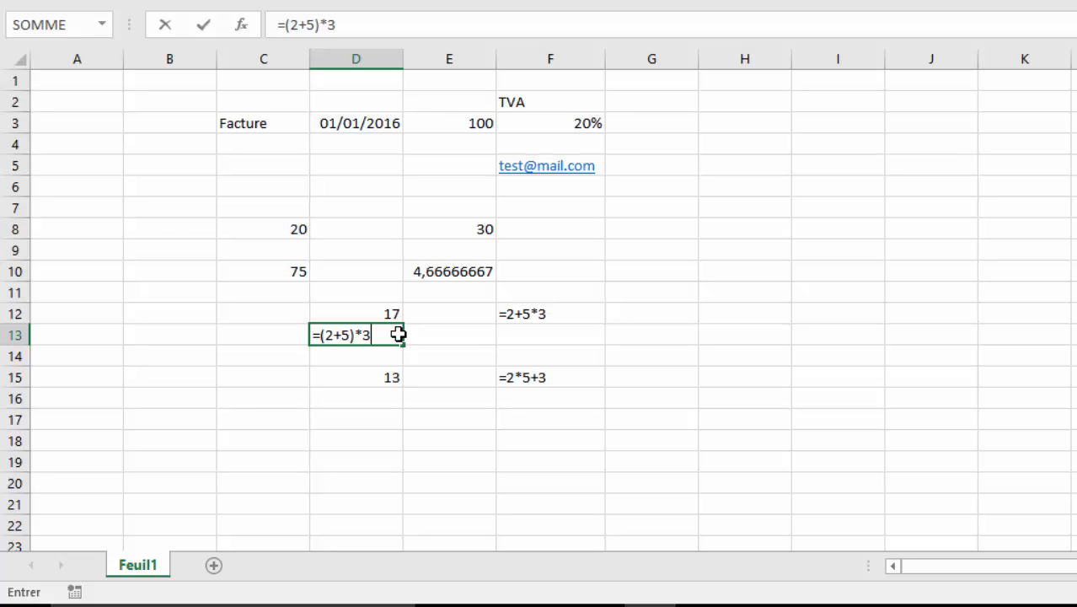
{"action": "key", "text": "Return"}
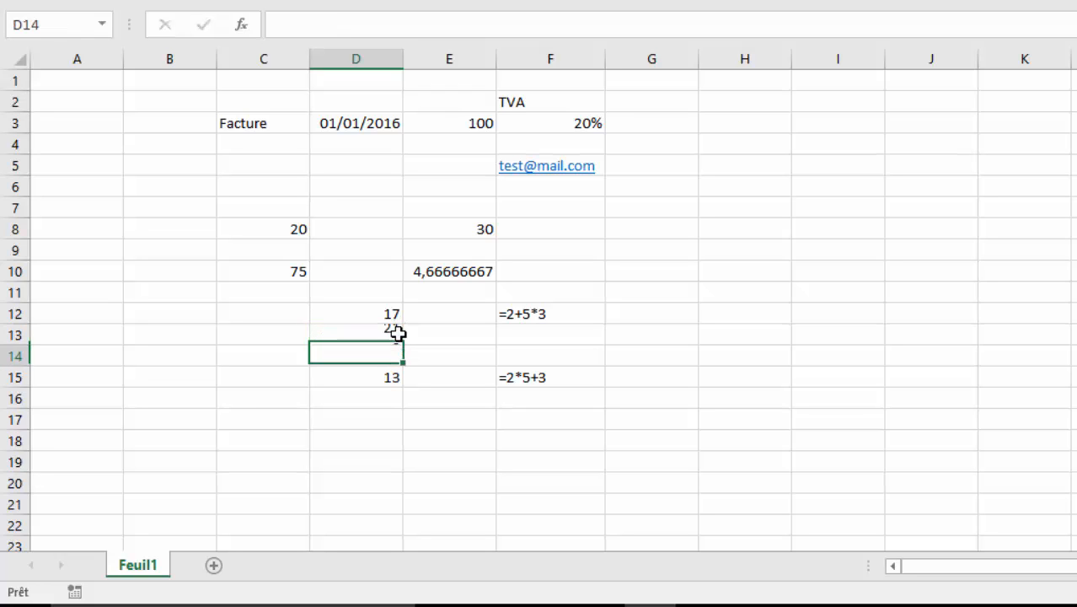
{"action": "left_click", "coordinate": [398, 334]}
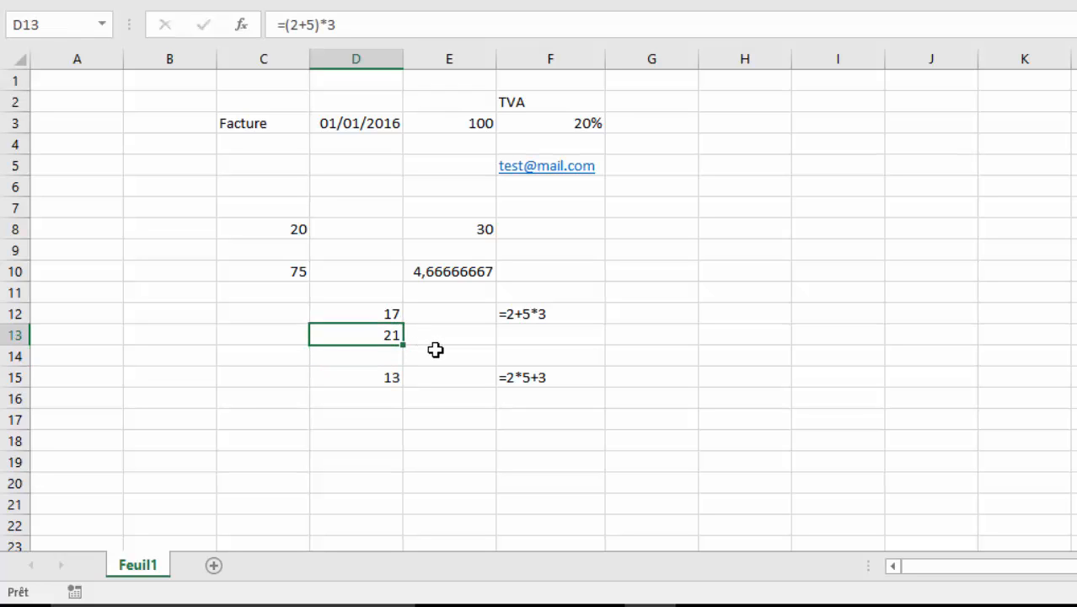